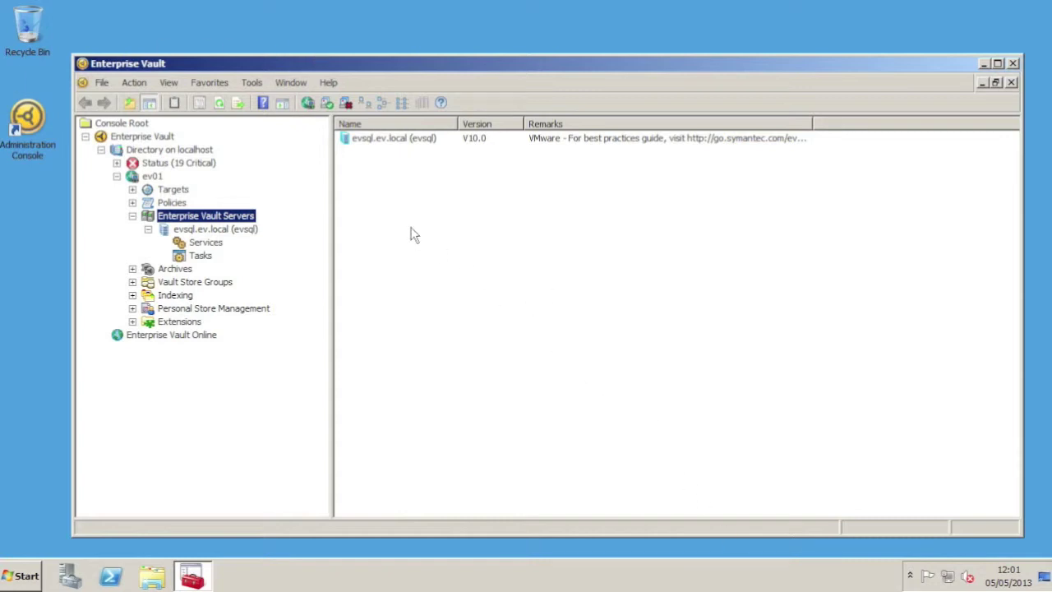
- Enable Advanced Features, refresh Enterprise Vault Servers and show the Traces list under evsql.ev.local
left_click(252, 82)
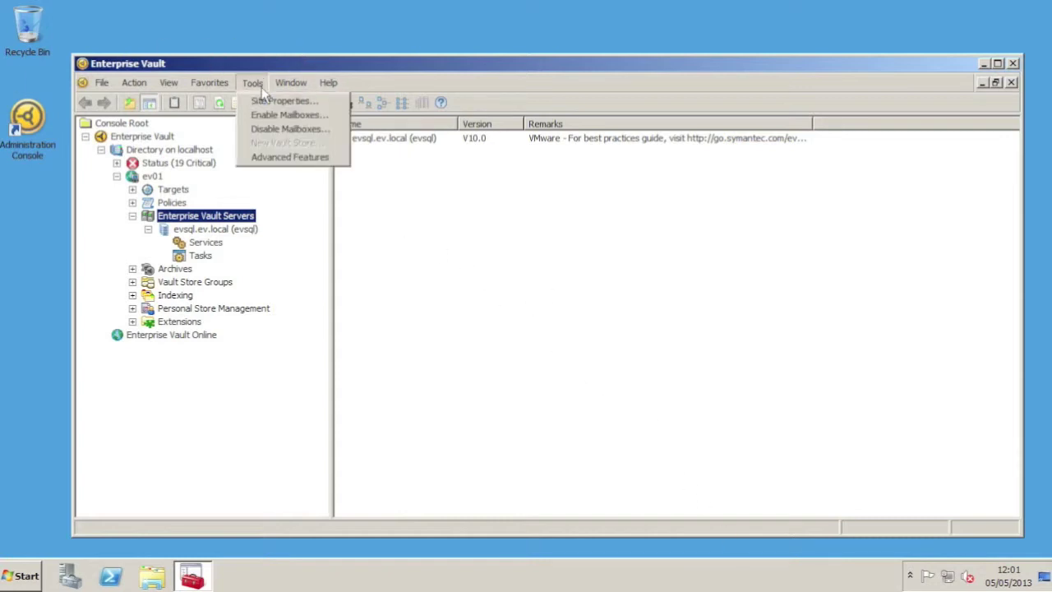
left_click(283, 157)
right_click(222, 216)
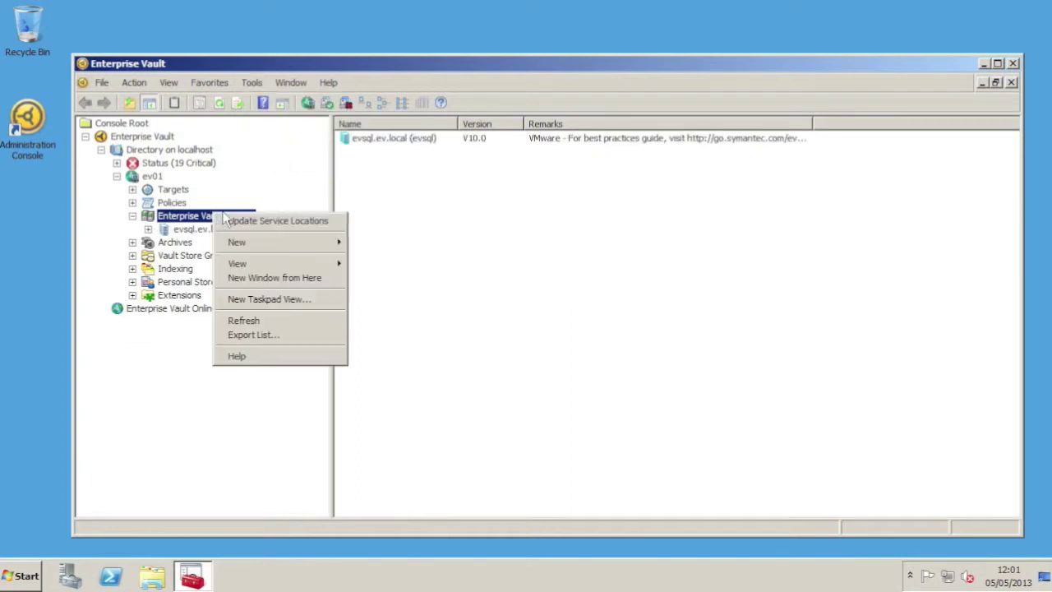
left_click(243, 320)
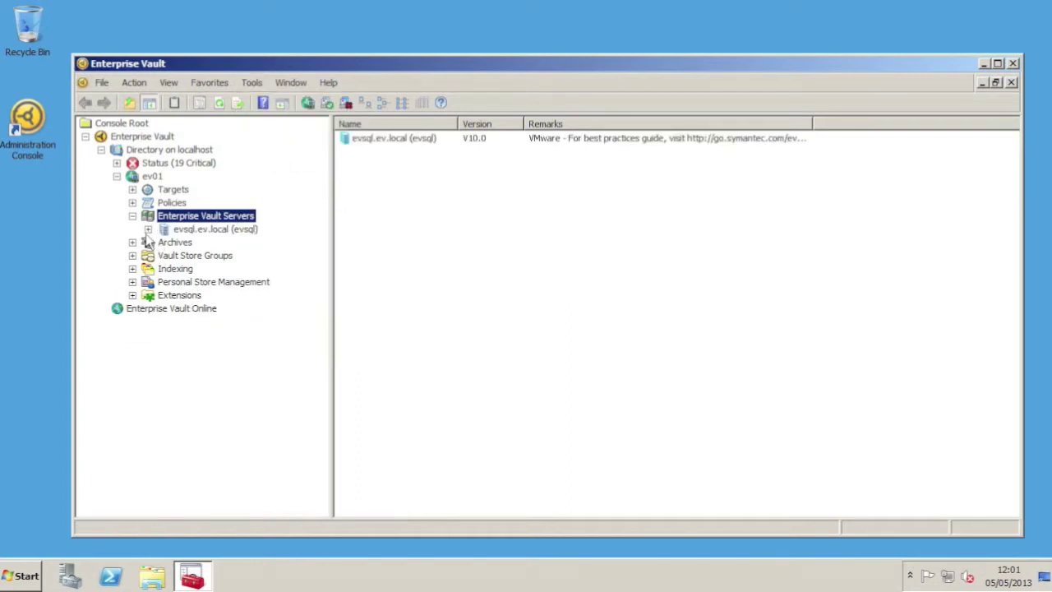
left_click(148, 229)
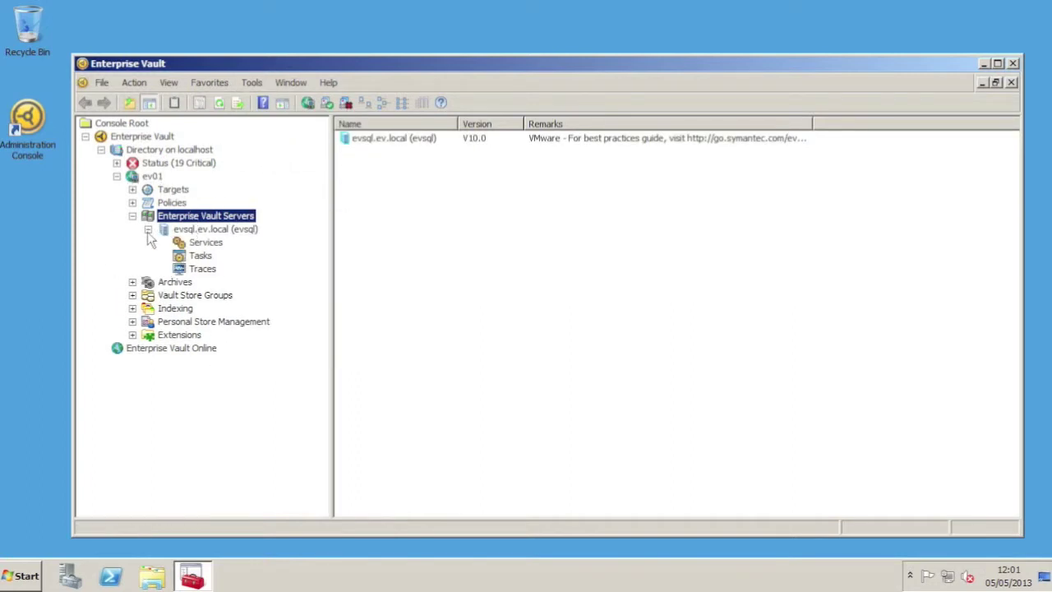
left_click(200, 269)
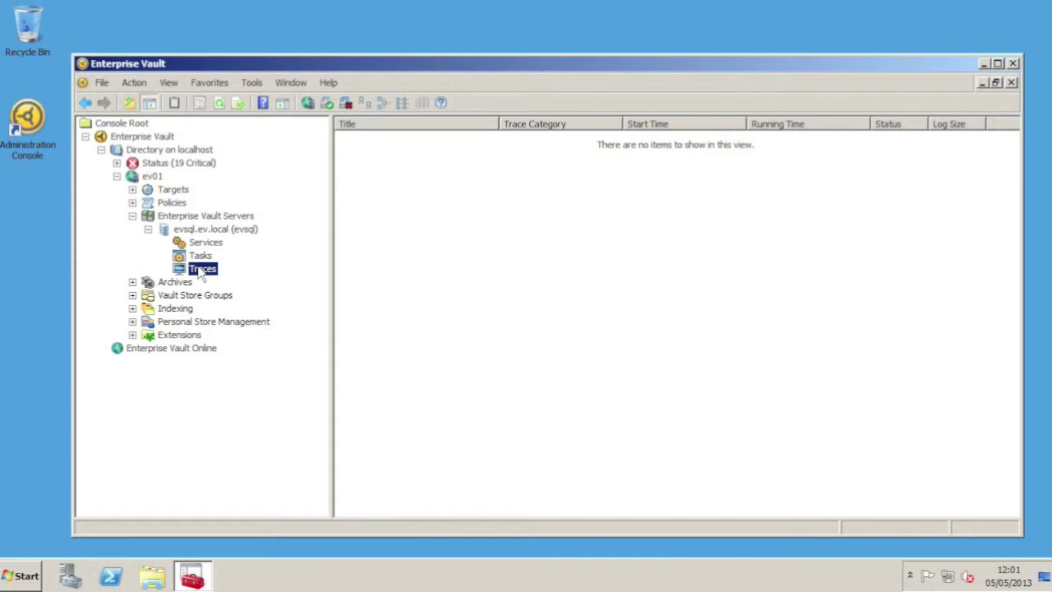
- Start a new trace from the Traces node and choose the Mailbox archiving issues (Exchange) category
right_click(200, 273)
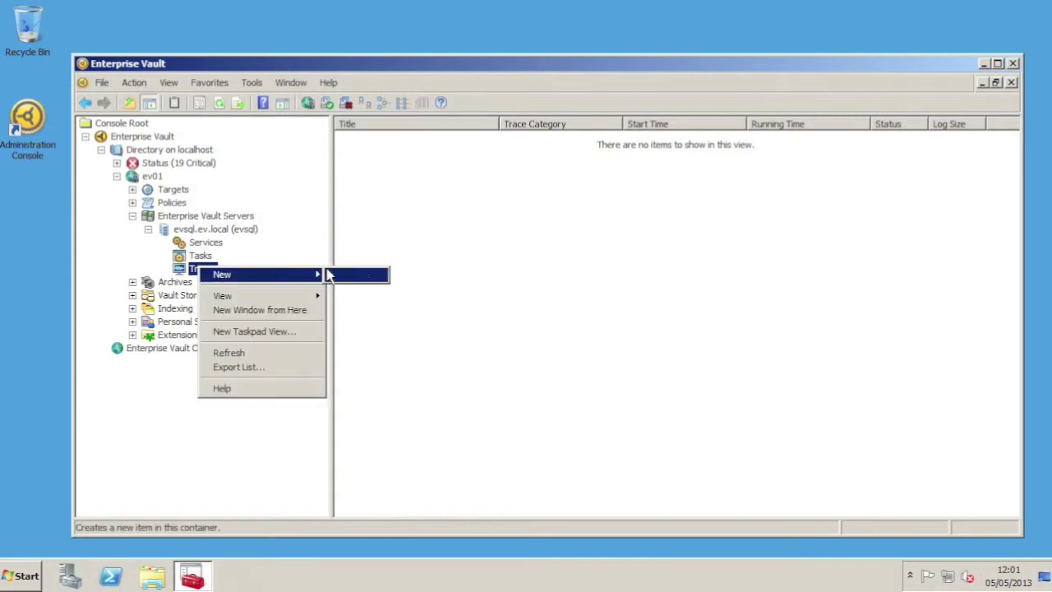
left_click(339, 275)
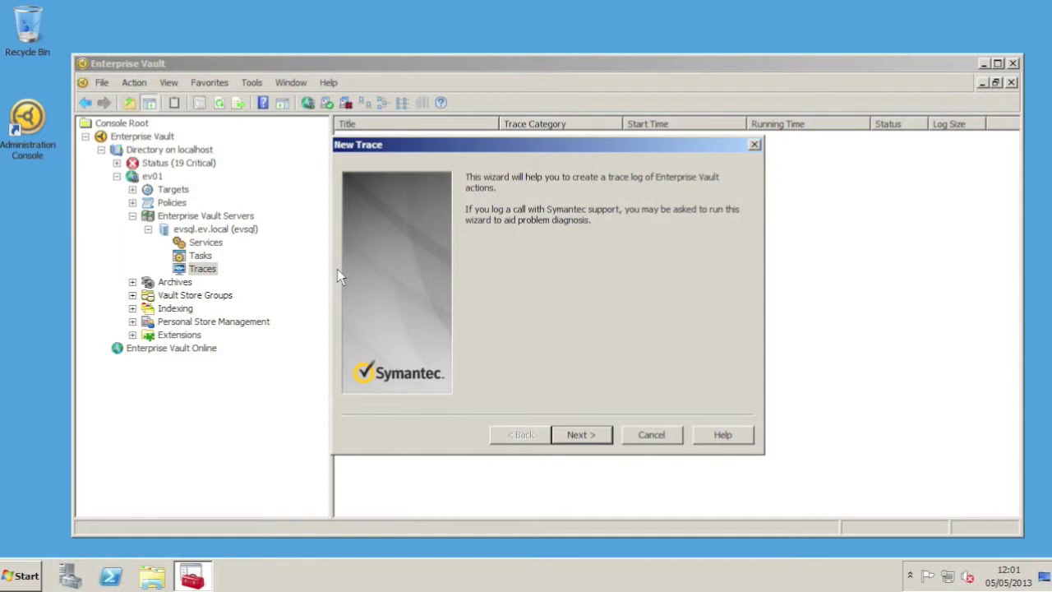
left_click(580, 434)
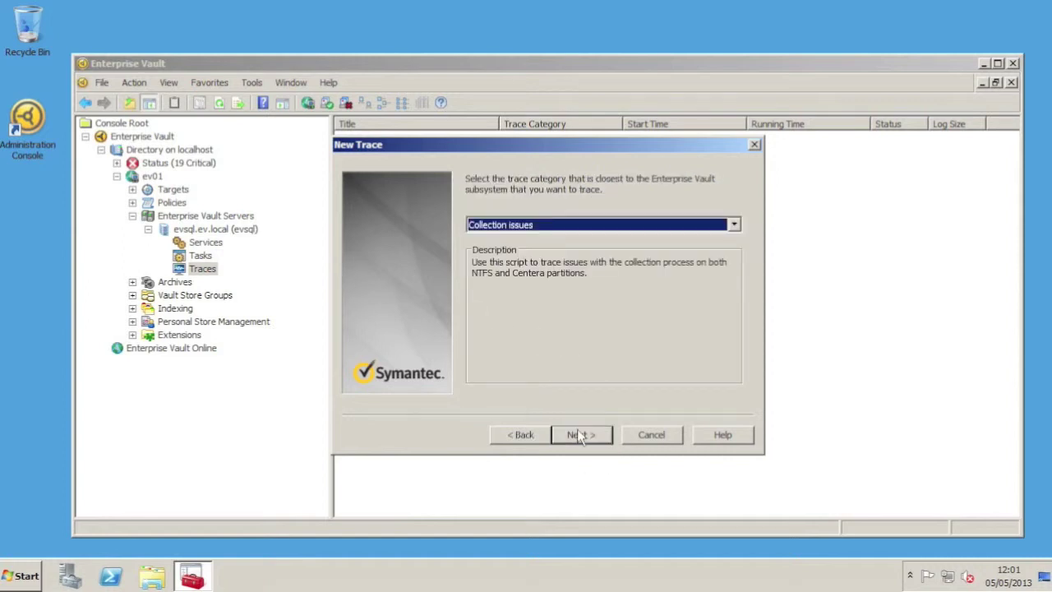
left_click(586, 229)
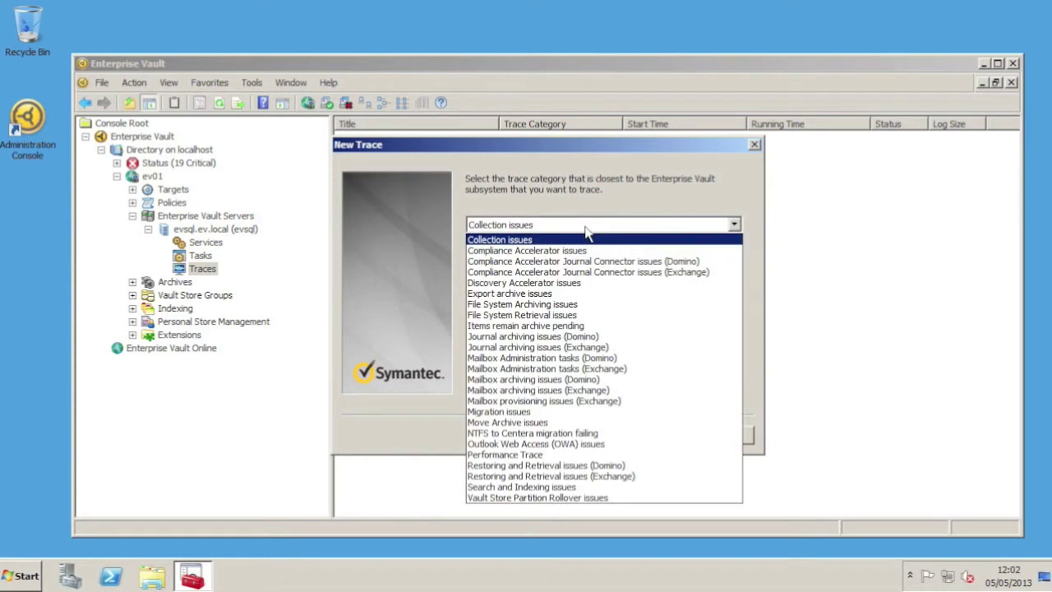
left_click(597, 390)
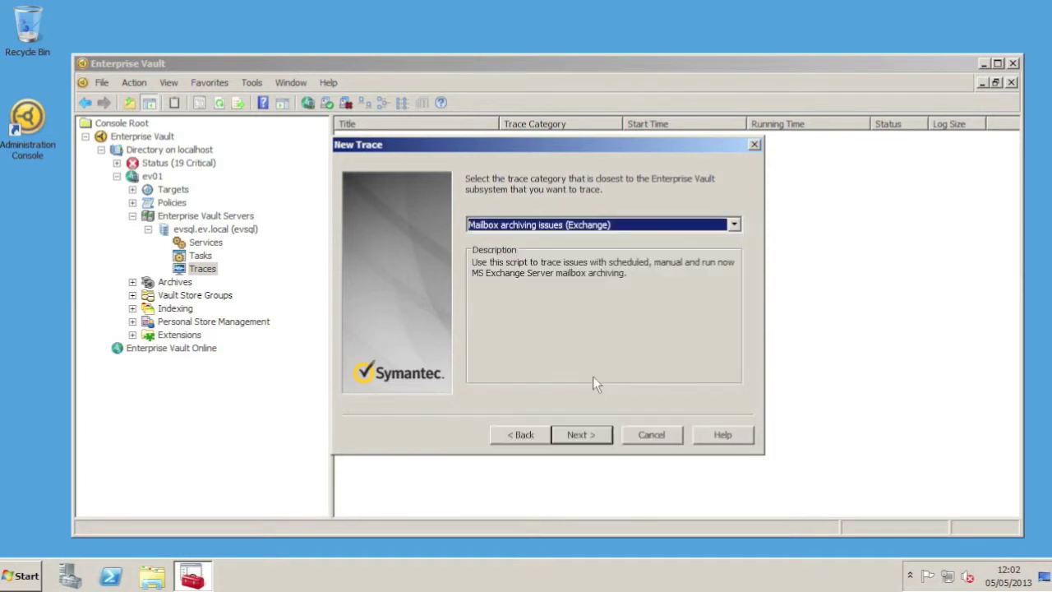
- Title the trace 'Test archiving for aaaaa' with case description 'Test archiving'
left_click(577, 435)
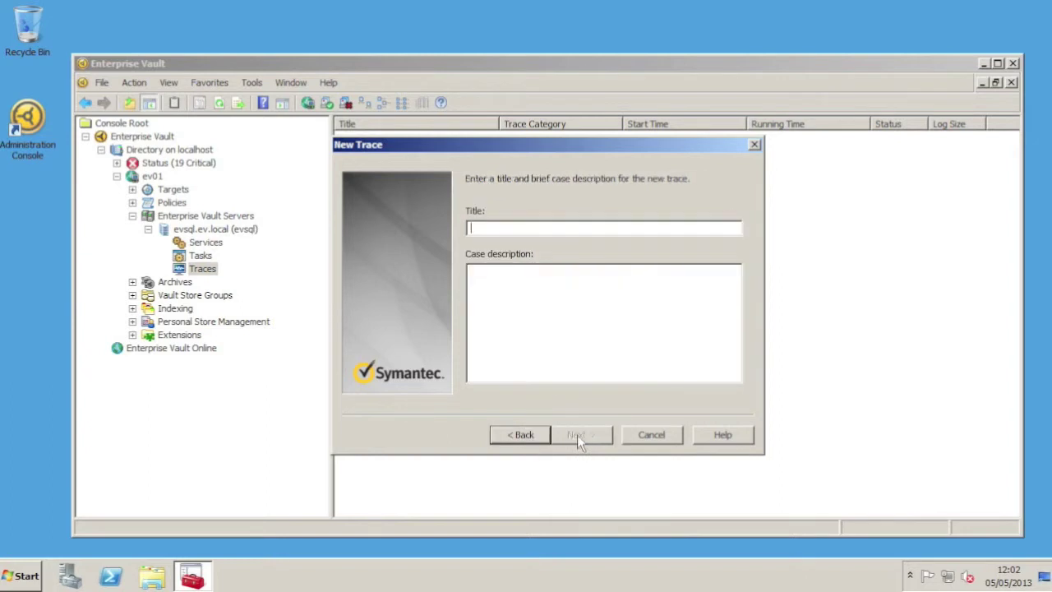
type("Test archiving for aaaaa")
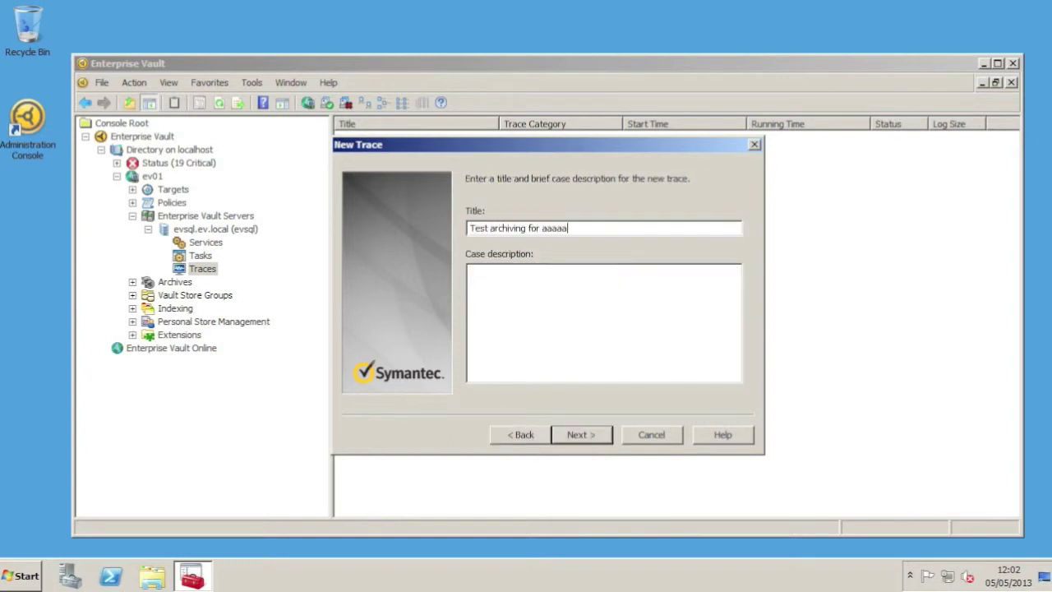
left_click(471, 271)
type("Test archiving")
- Accept the 5-minute run time and log folder, run the trace now and close the wizard
left_click(570, 431)
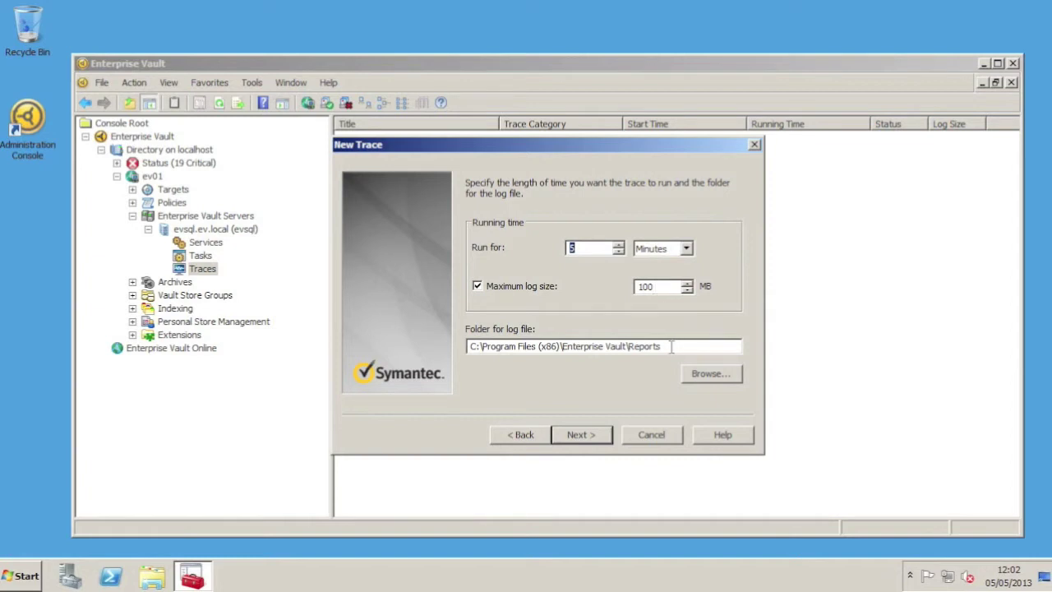
left_click(586, 434)
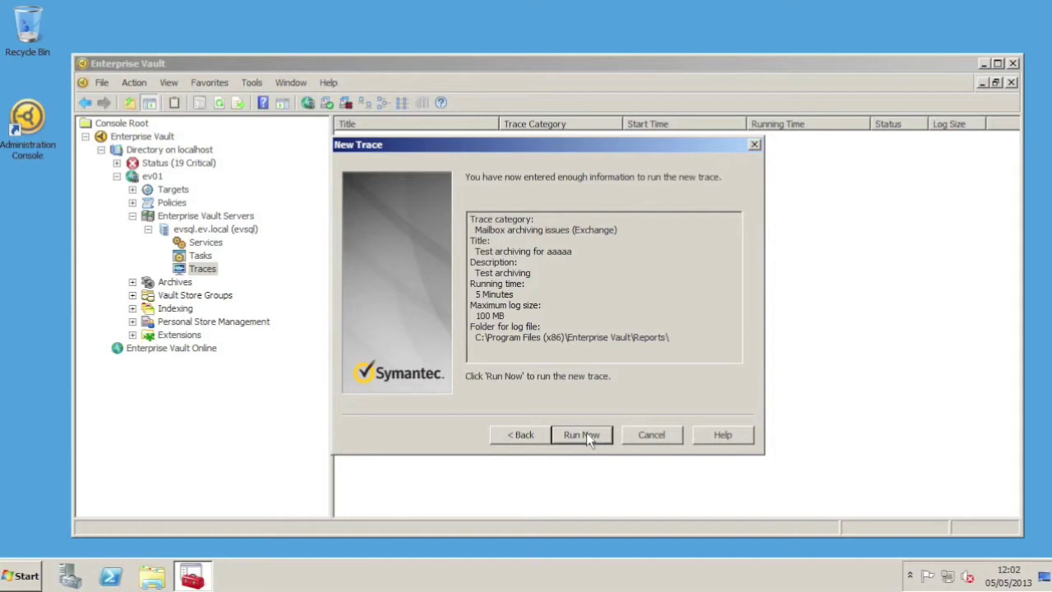
left_click(585, 434)
left_click(582, 435)
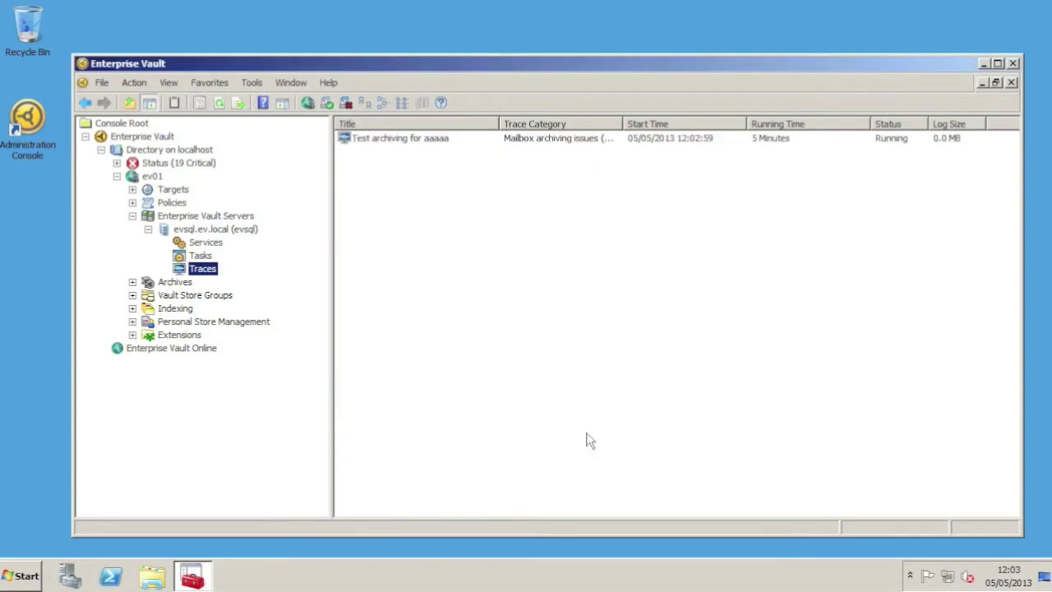
- Run the Exchange Mailbox Archiving Task now, limited to selected mailboxes
left_click(210, 257)
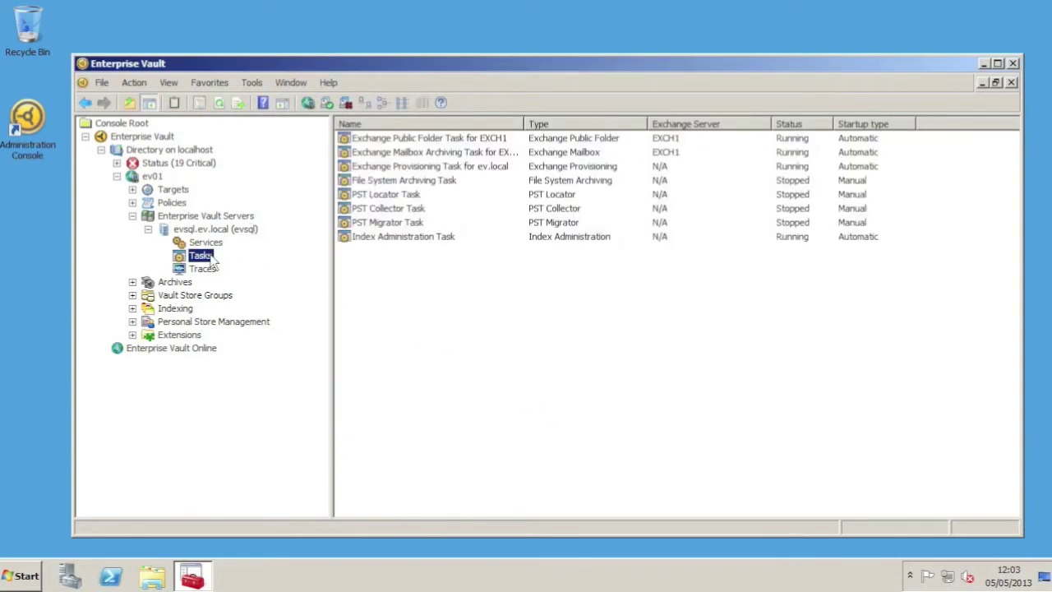
left_click(426, 159)
right_click(425, 158)
left_click(461, 229)
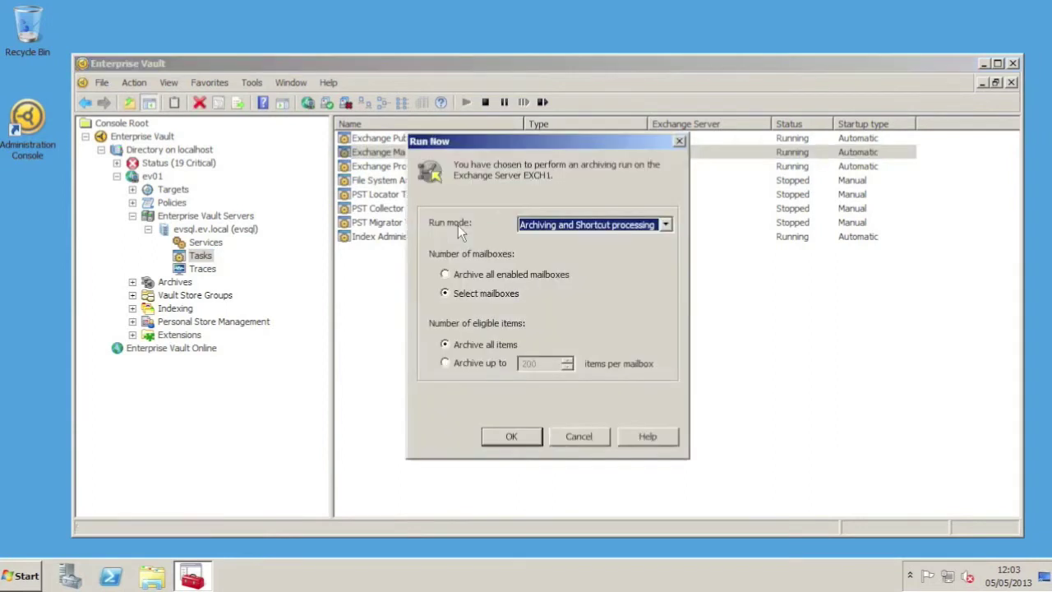
left_click(524, 439)
- Filter mailboxes by 'aaa' and start archiving only mailbox aaaaa
type("aaa")
key("Return")
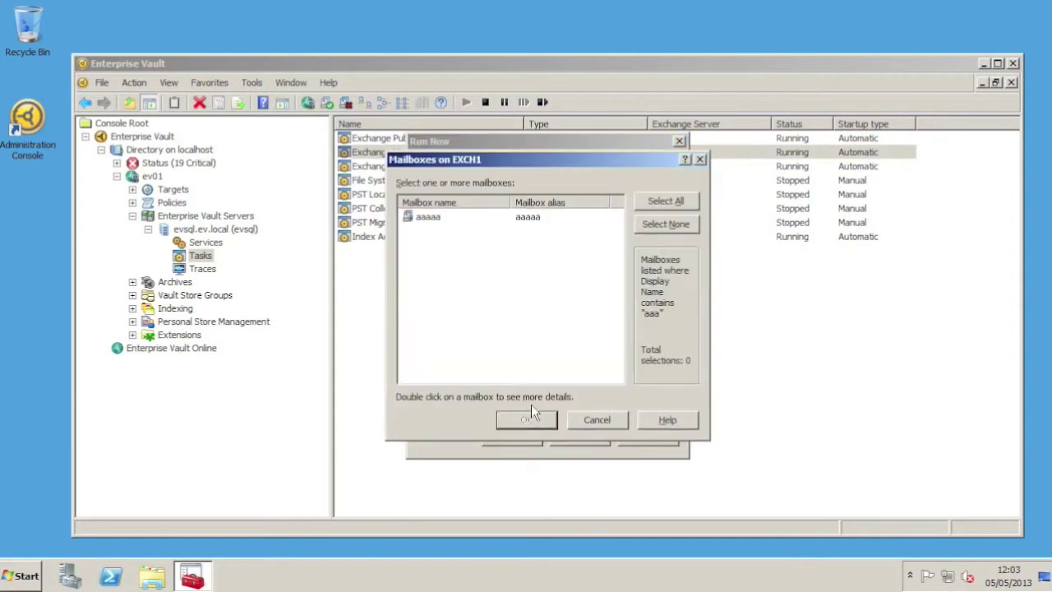
left_click(462, 217)
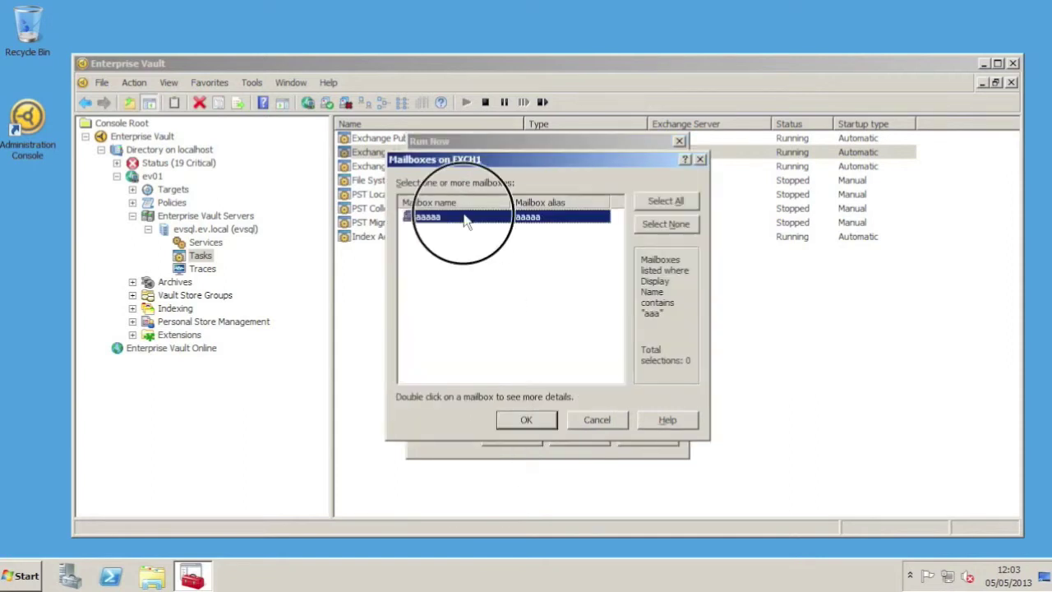
left_click(526, 420)
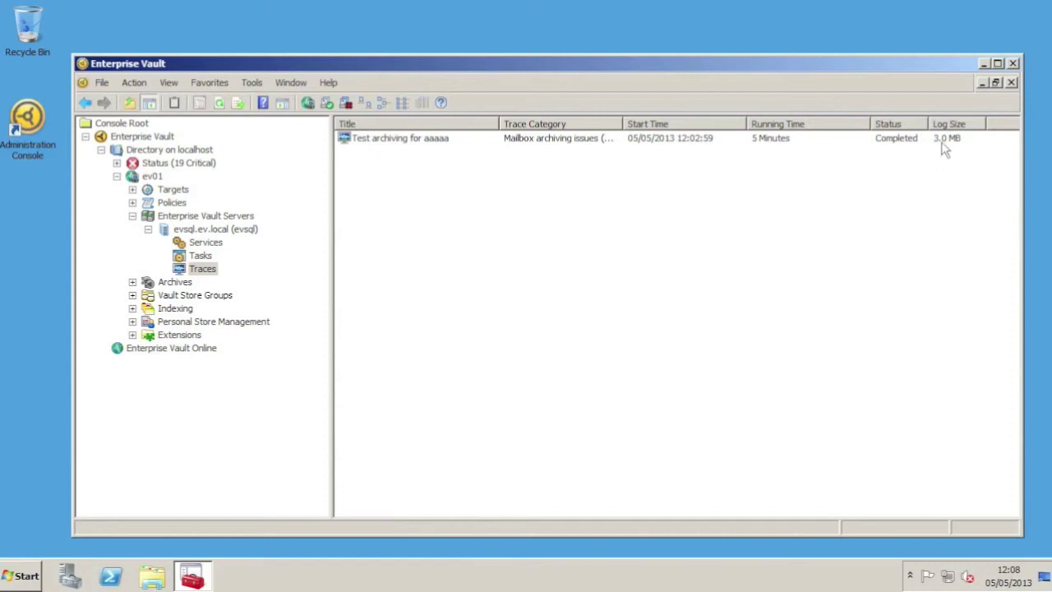
- Open the log of the completed 'Test archiving for aaaaa' trace
right_click(549, 147)
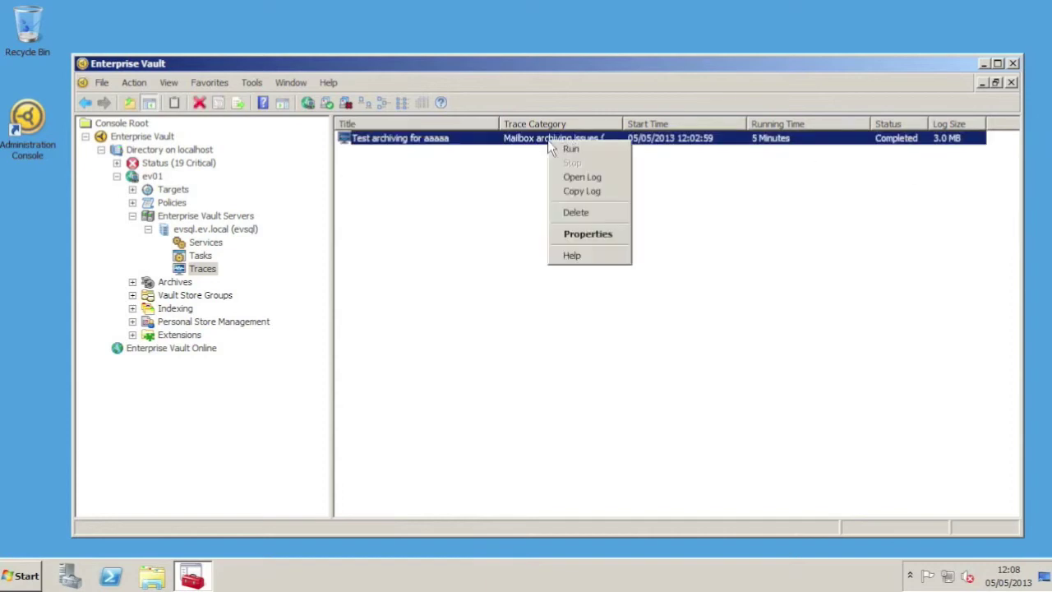
left_click(565, 179)
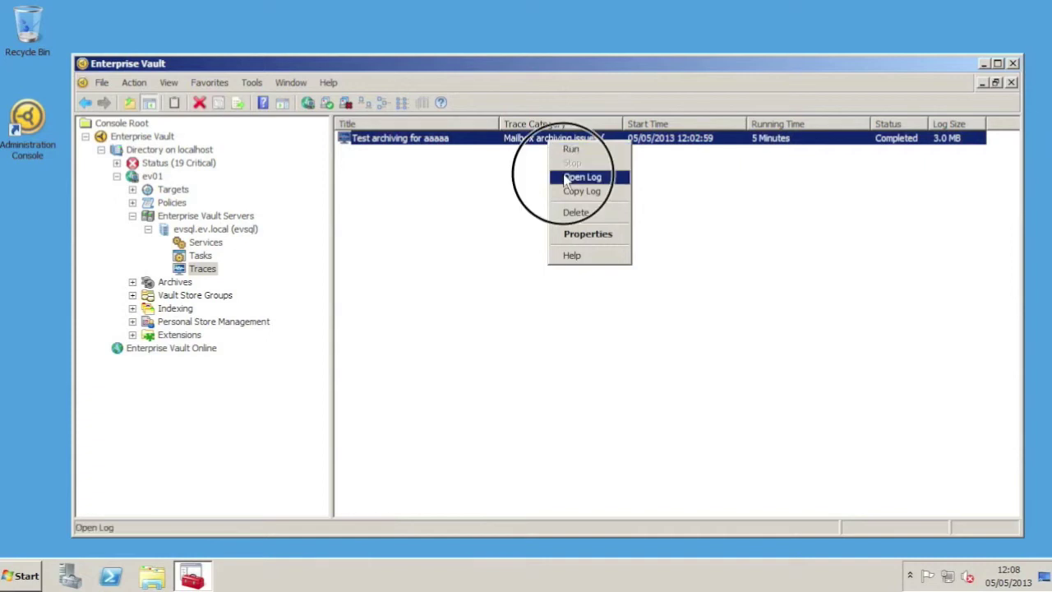